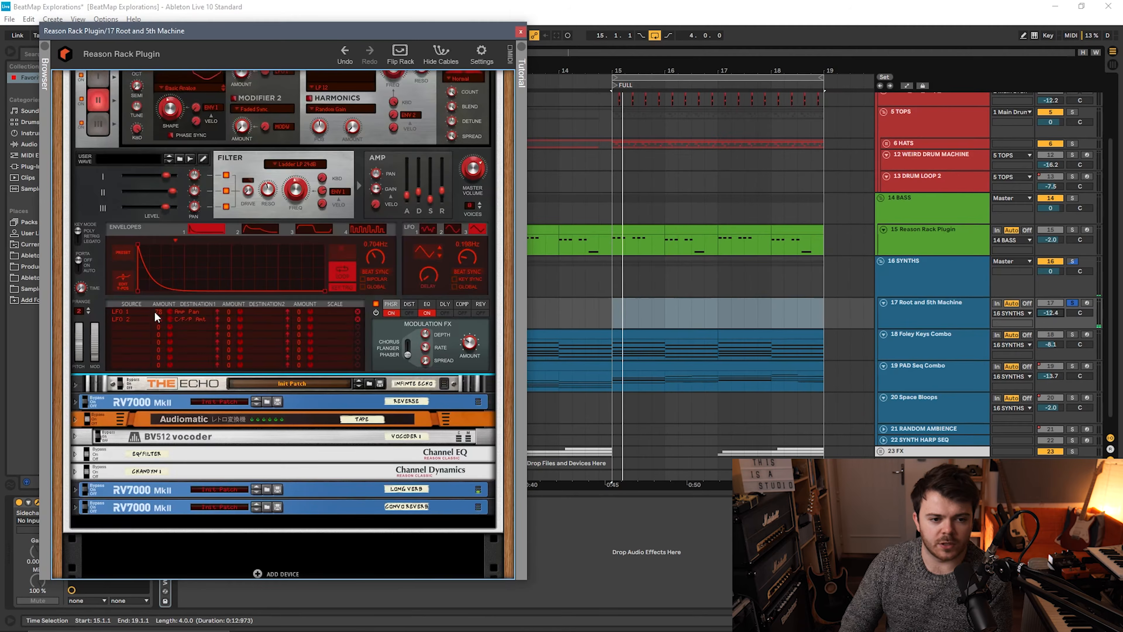
Step: Bypass the Audiomatic, vocoder, Channel EQ, Channel Dynamics, Long Verb and Convo Reverb devices, and play the Root and 5th Machine patch
scroll(155, 310, up, 5)
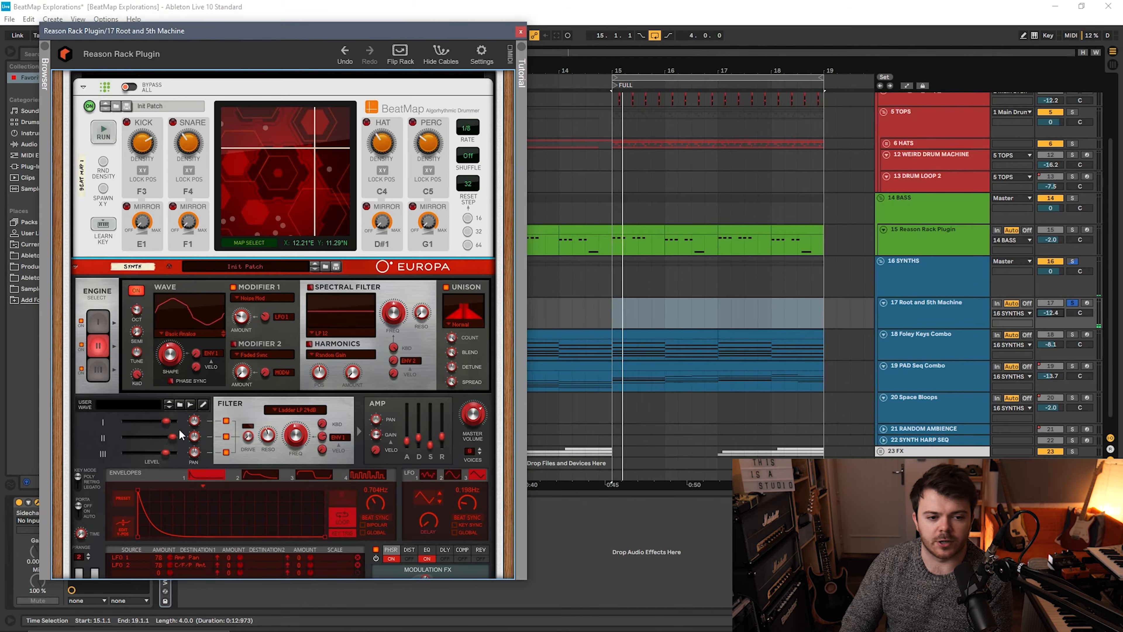
scroll(179, 428, up, 3)
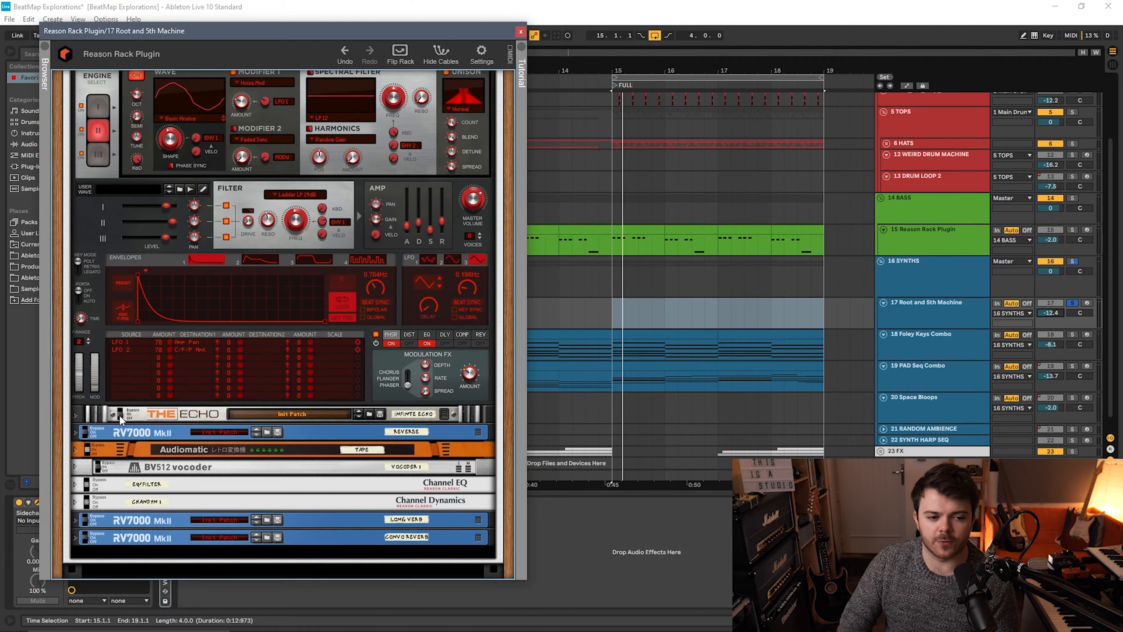
click(90, 447)
click(86, 481)
click(98, 463)
click(87, 498)
click(84, 517)
click(85, 534)
scroll(256, 488, up, 6)
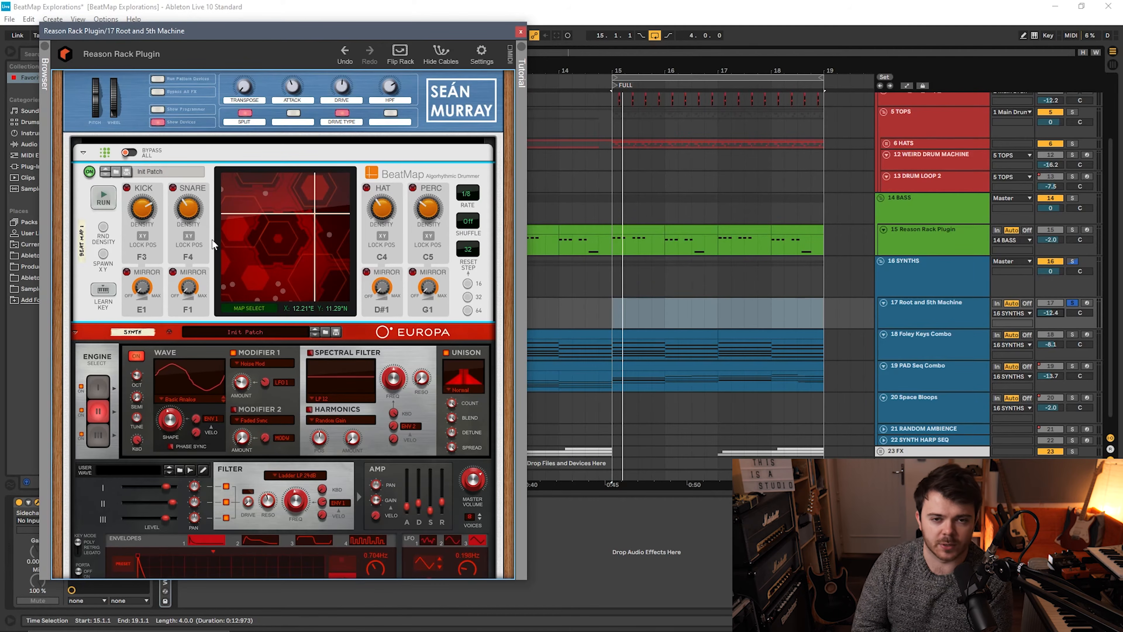
key(space)
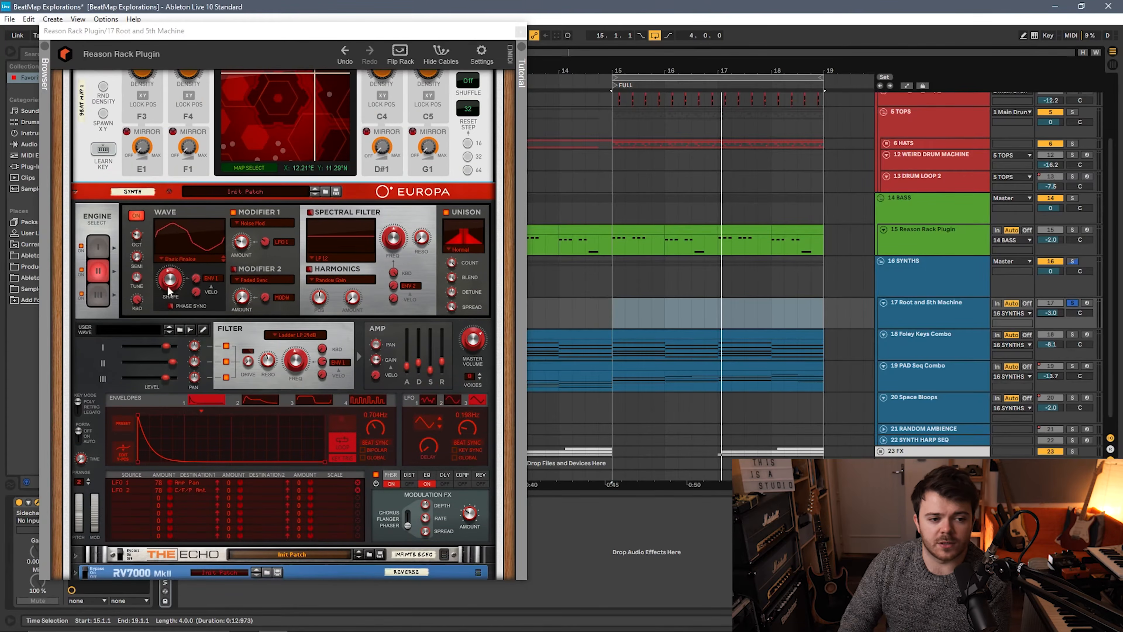
Step: Examine the wave, modifier, spectral filter and unison settings of Europa's engines I, II and III
scroll(102, 272, up, 1)
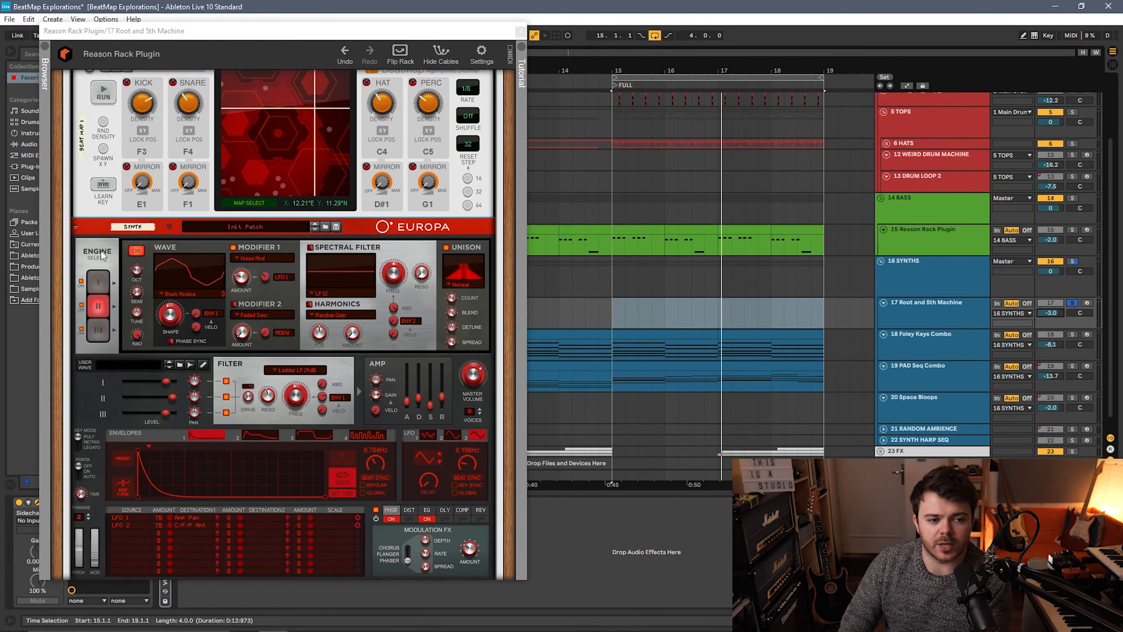
click(98, 282)
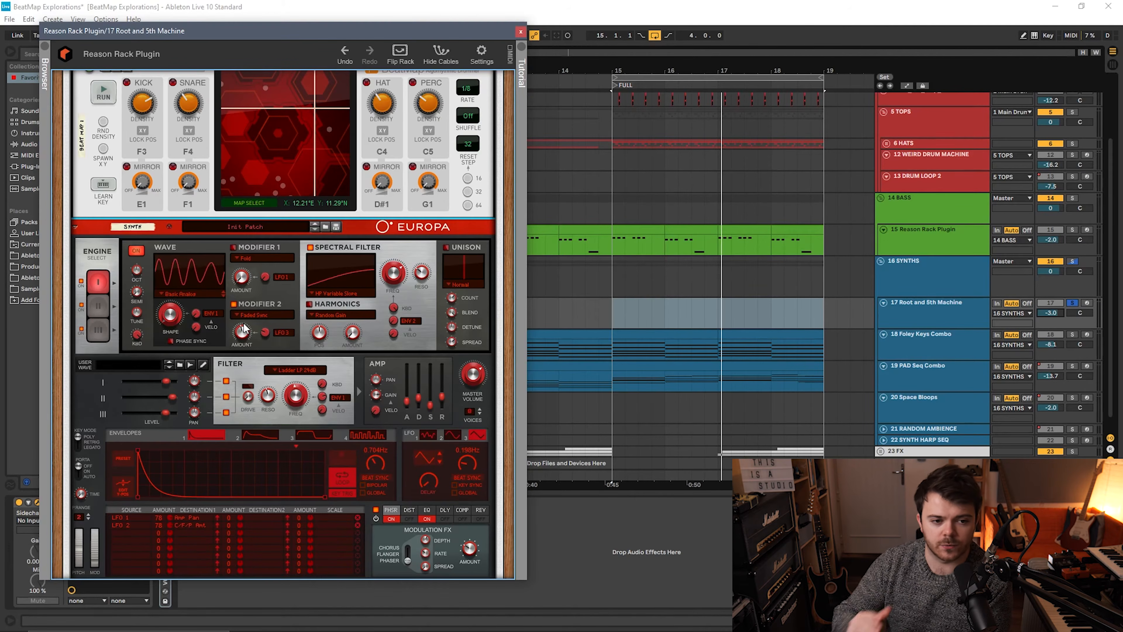
click(99, 307)
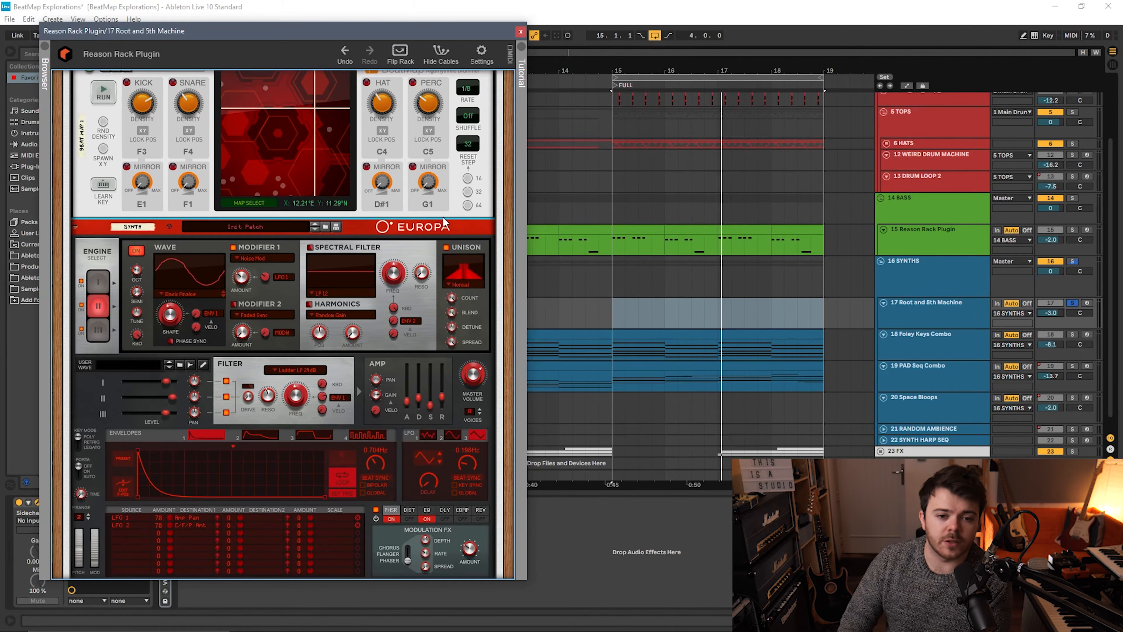
mouse_move(455, 321)
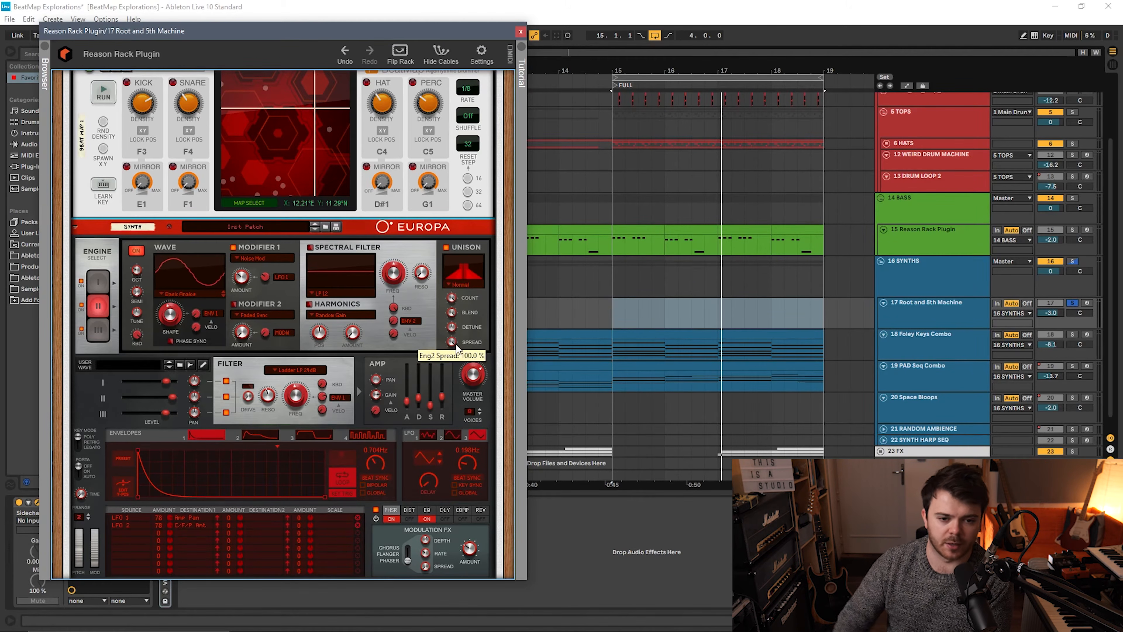
click(96, 331)
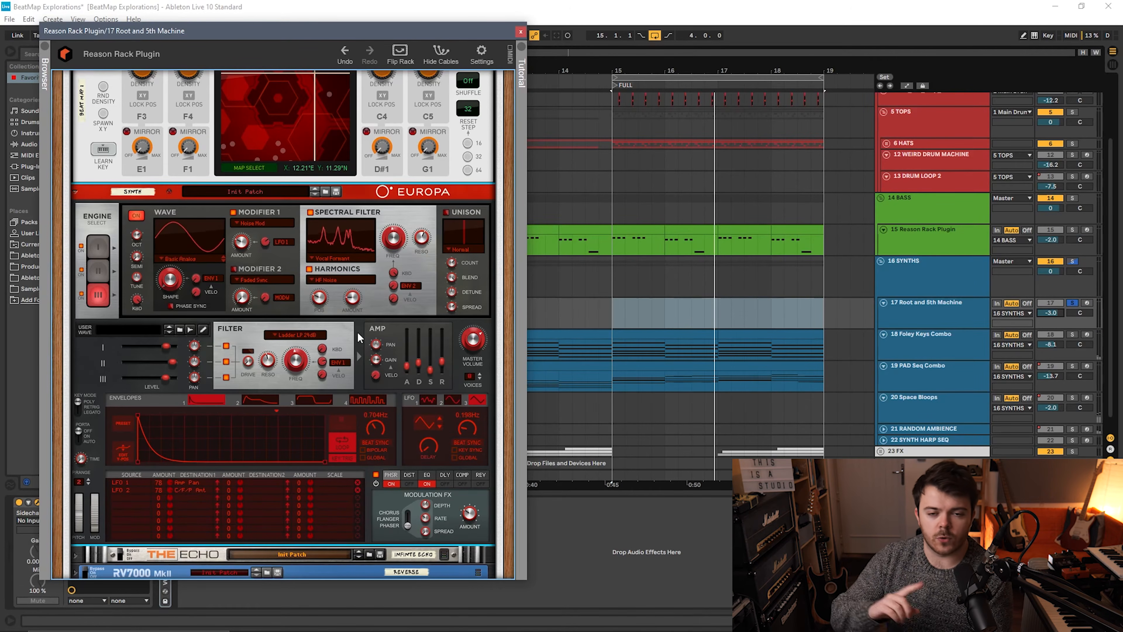
Step: Examine Europa's amp and EQ effect settings and collapse the synth in the rack
scroll(111, 389, down, 2)
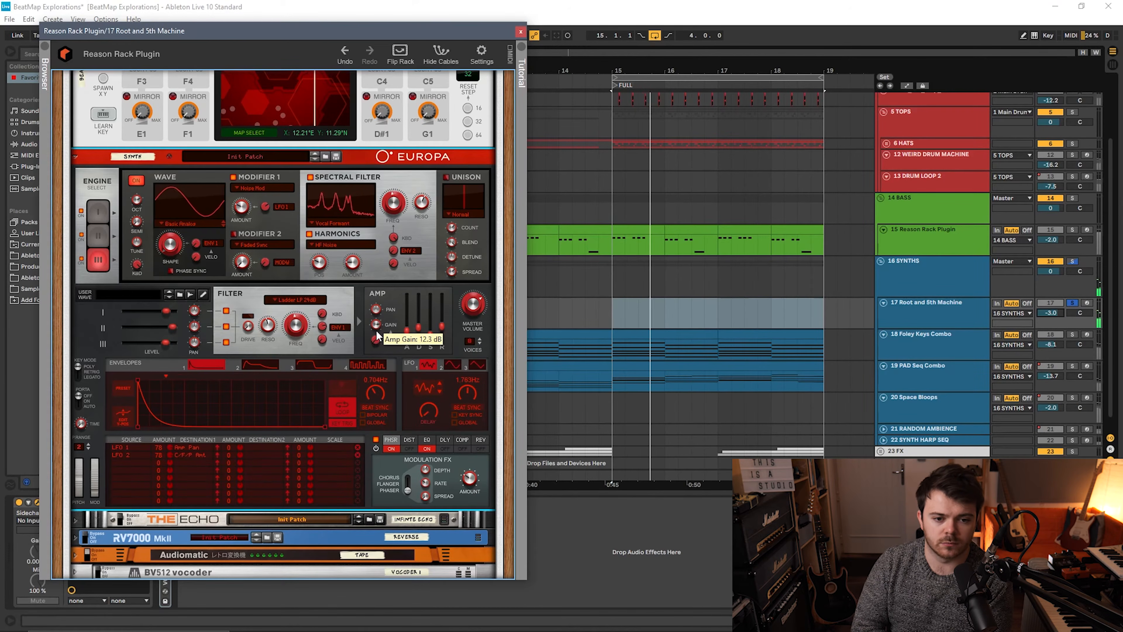
scroll(375, 443, down, 2)
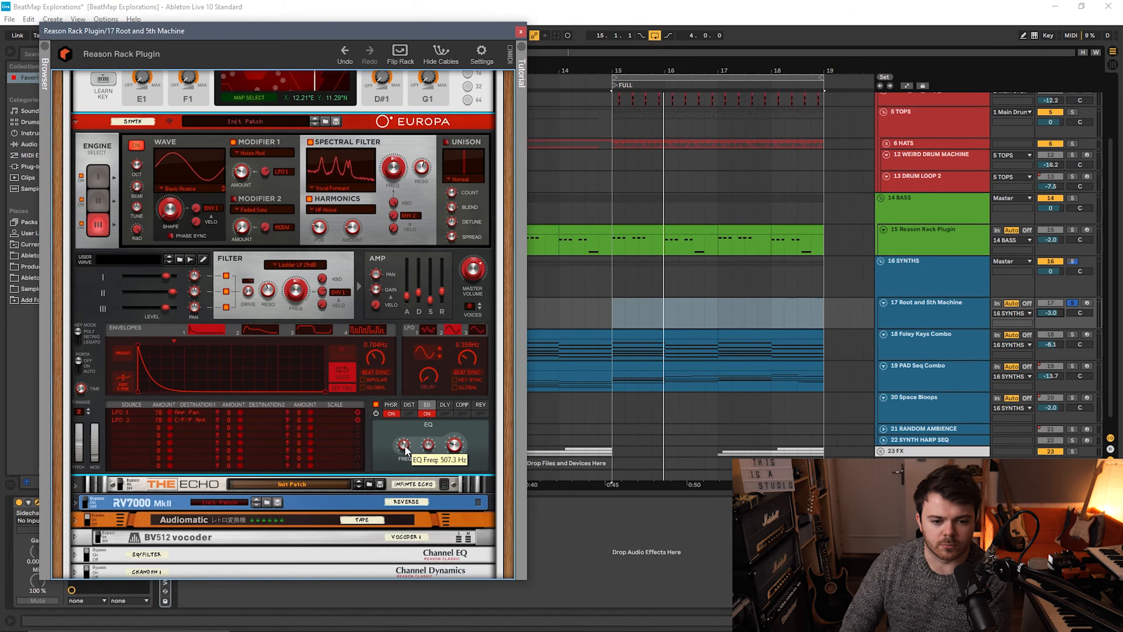
scroll(255, 302, down, 8)
scroll(254, 303, up, 12)
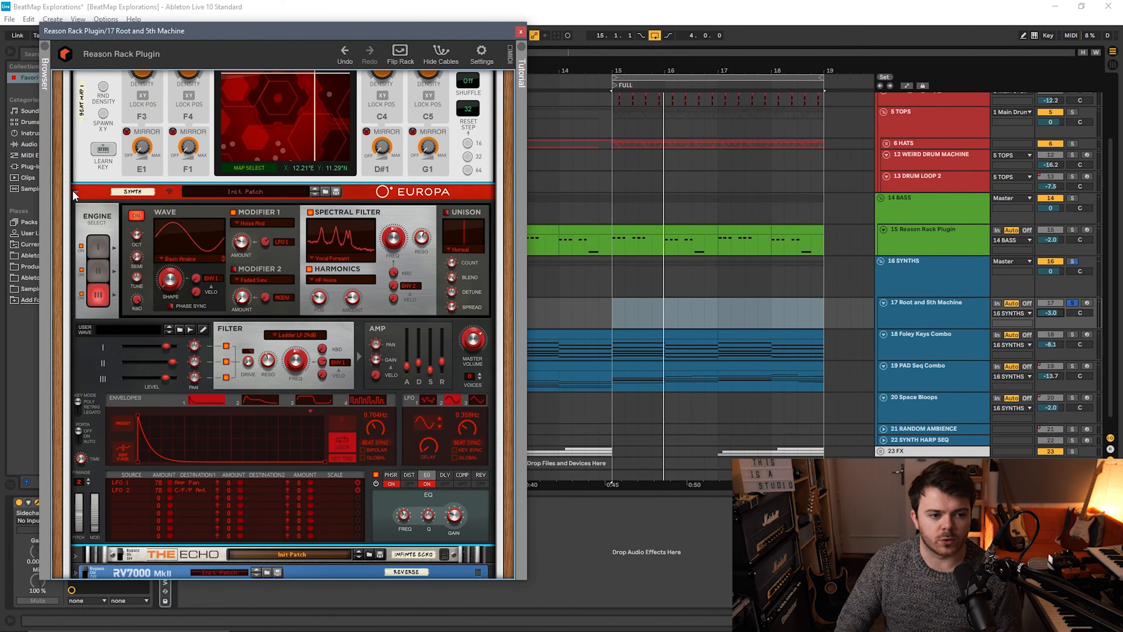
click(73, 190)
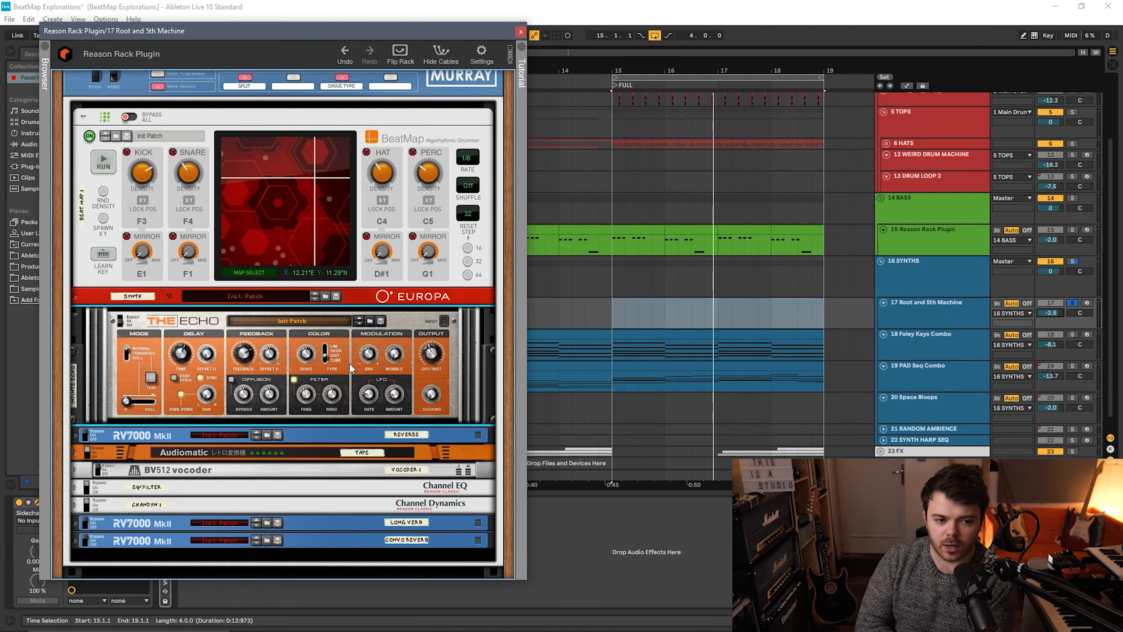
Step: Audition The Echo and the Reverse RV7000 reverb, and set the Root and 5th Machine track's volume to -2.0 dB
key(space)
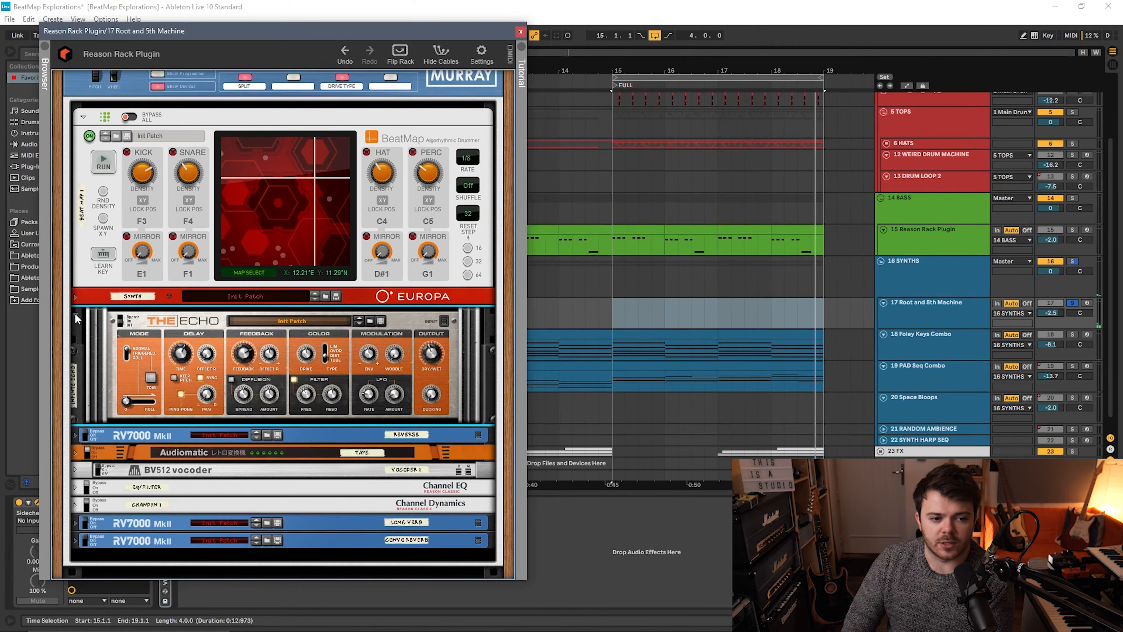
click(74, 312)
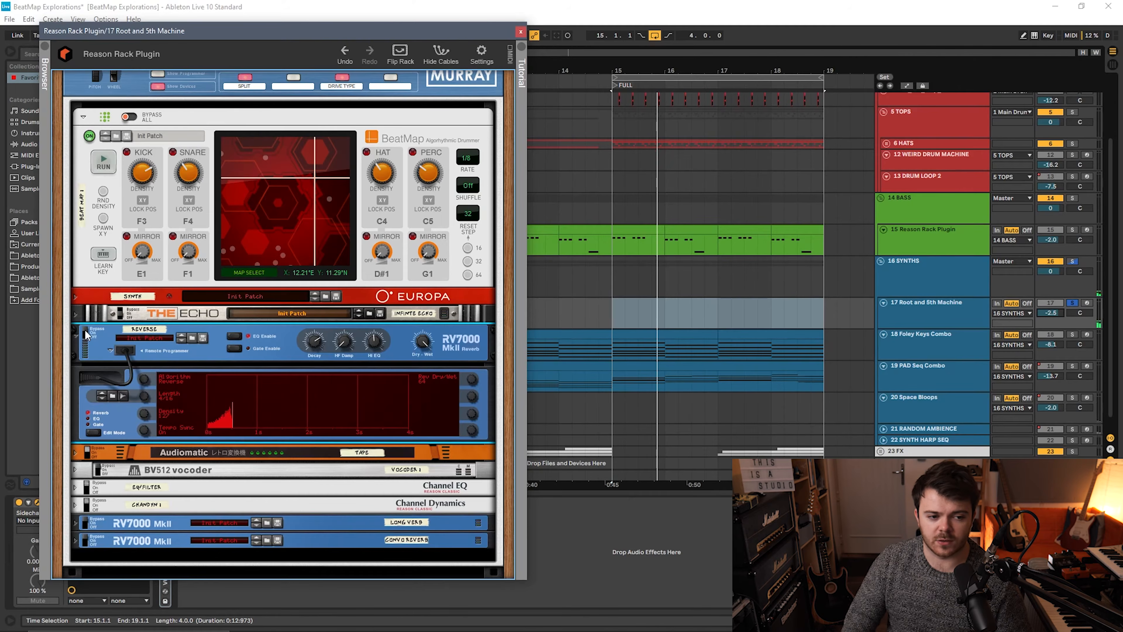
key(space)
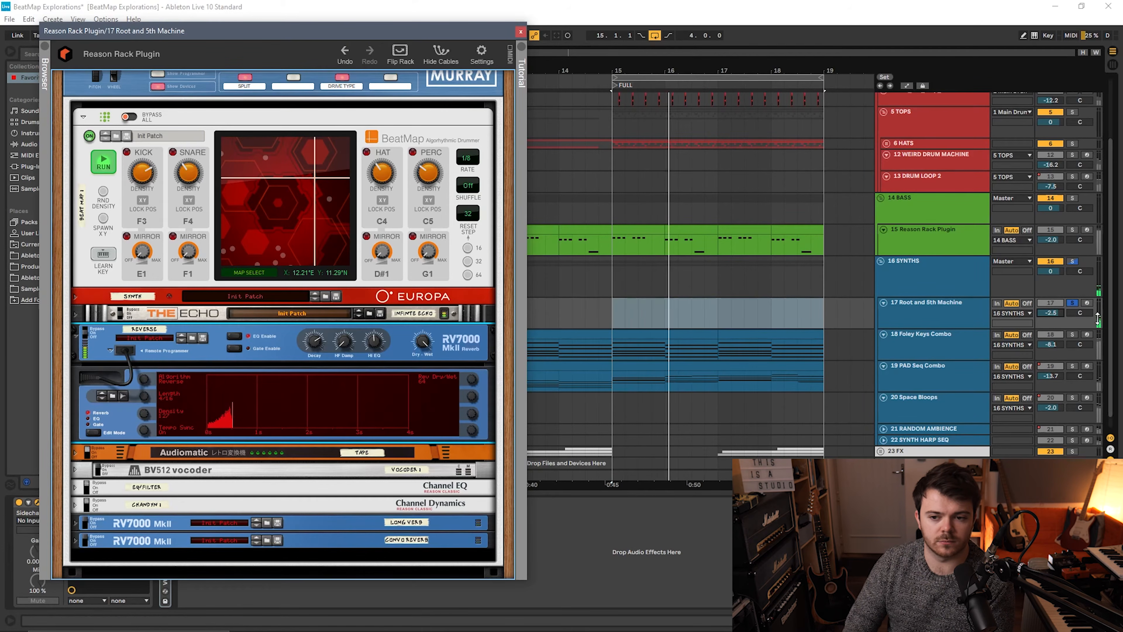
drag(1051, 312, 1050, 310)
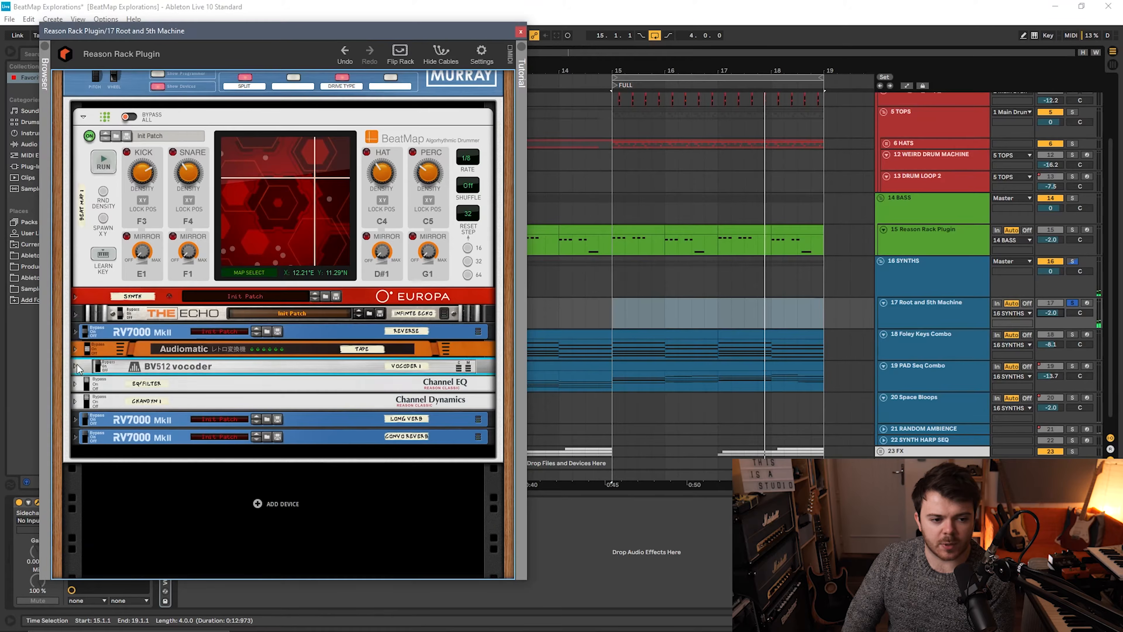
Step: Inspect the vocoder and the Channel EQ's filters, and adjust the HPF macro knob on the Root & 5th Ambient Machine combinator
click(91, 372)
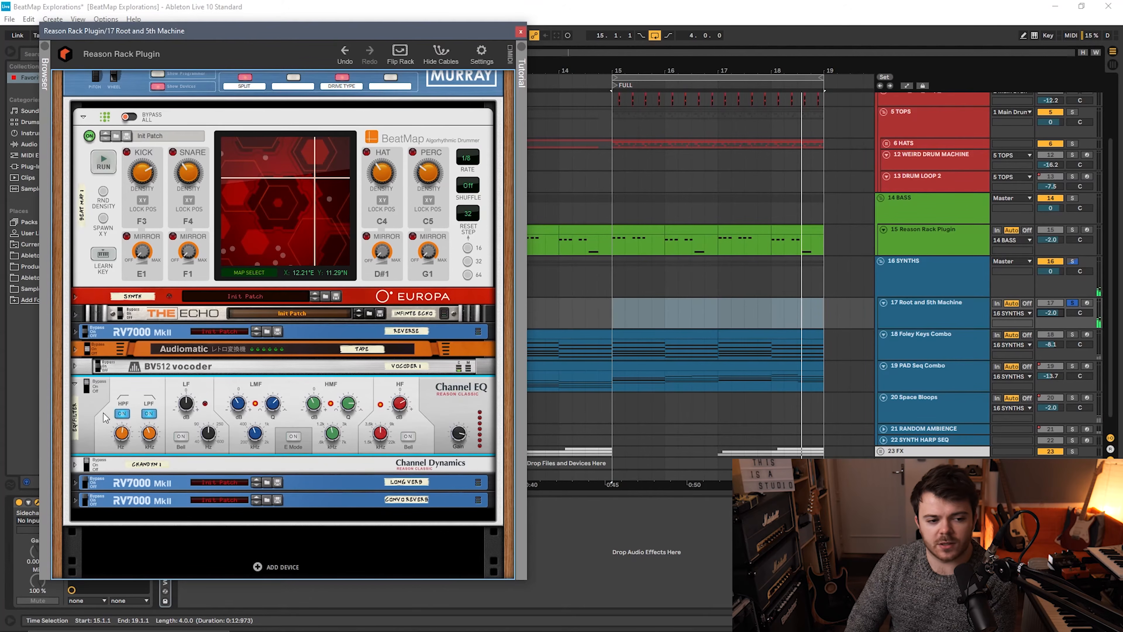
mouse_move(122, 434)
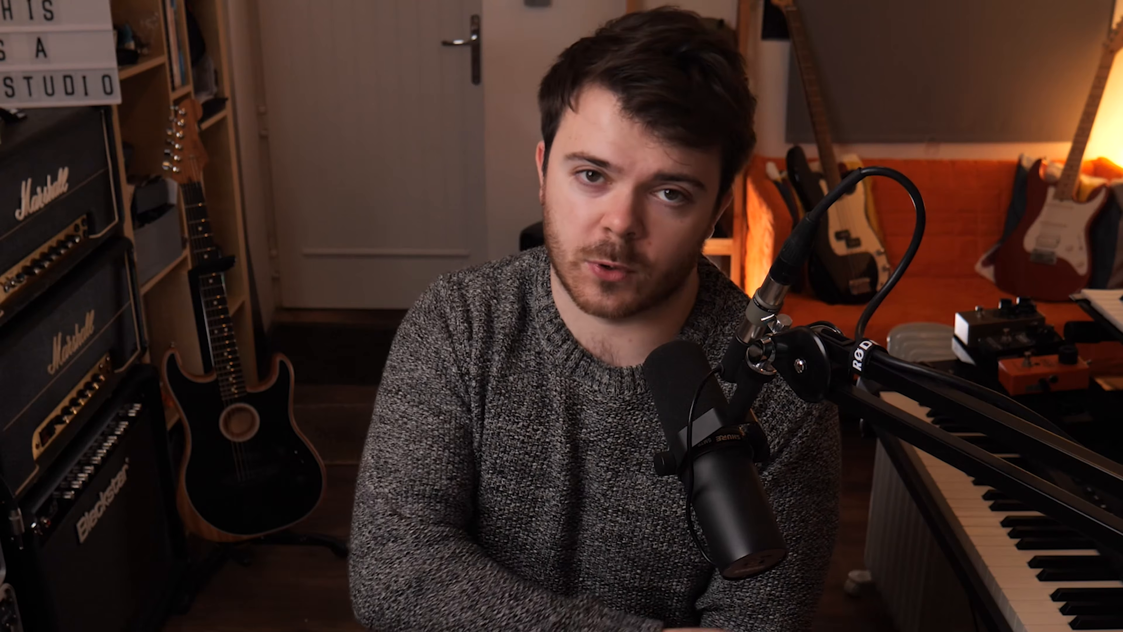
mouse_move(152, 441)
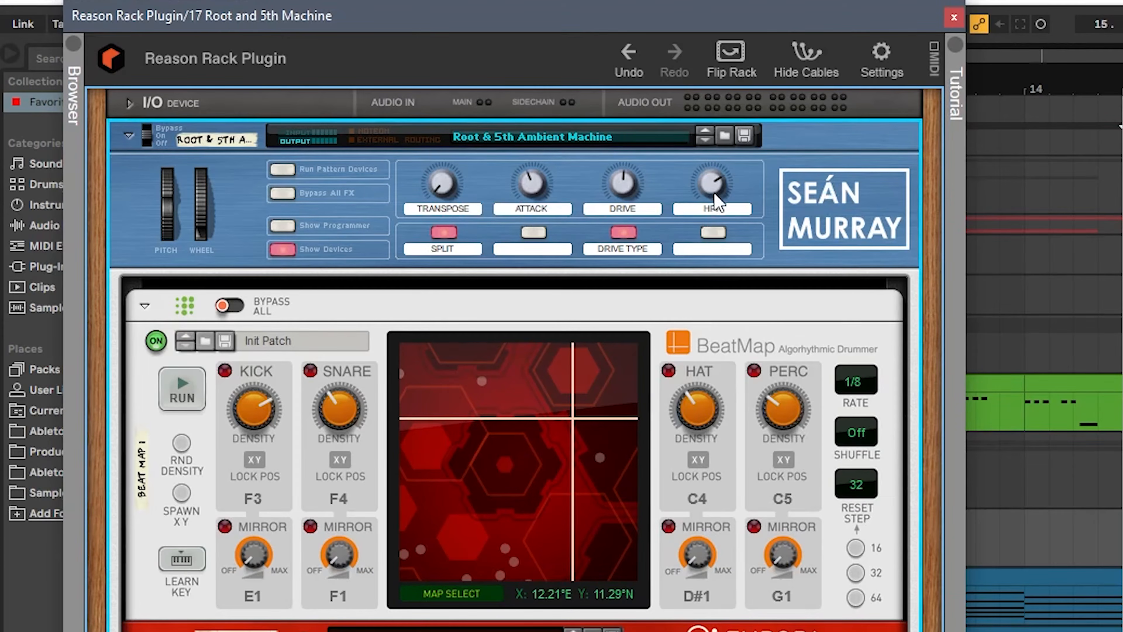
drag(715, 200, 717, 237)
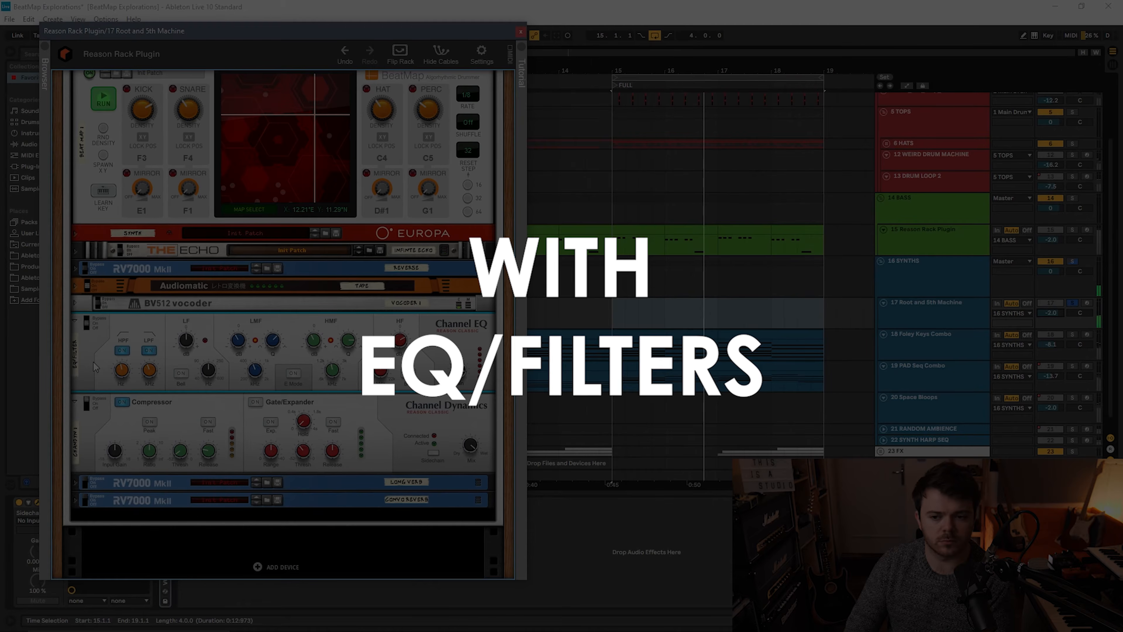
scroll(94, 367, down, 1)
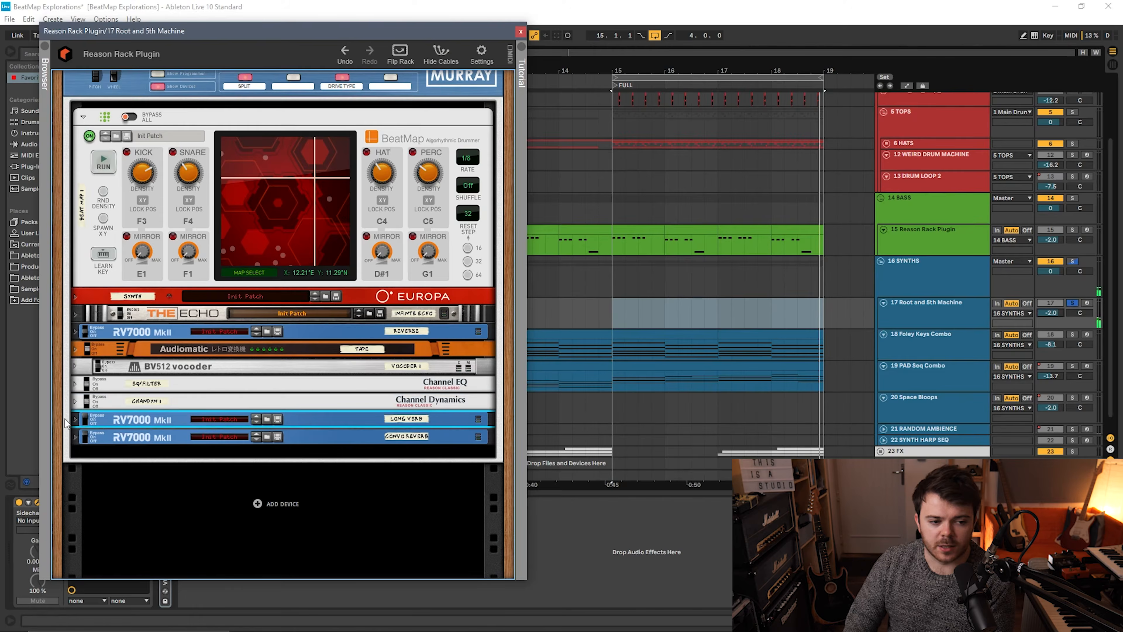
Step: Inspect the Long Verb and Convo Reverb RV7000 units in turn and set the Root and 5th Machine track's volume to -2.0 dB
click(78, 422)
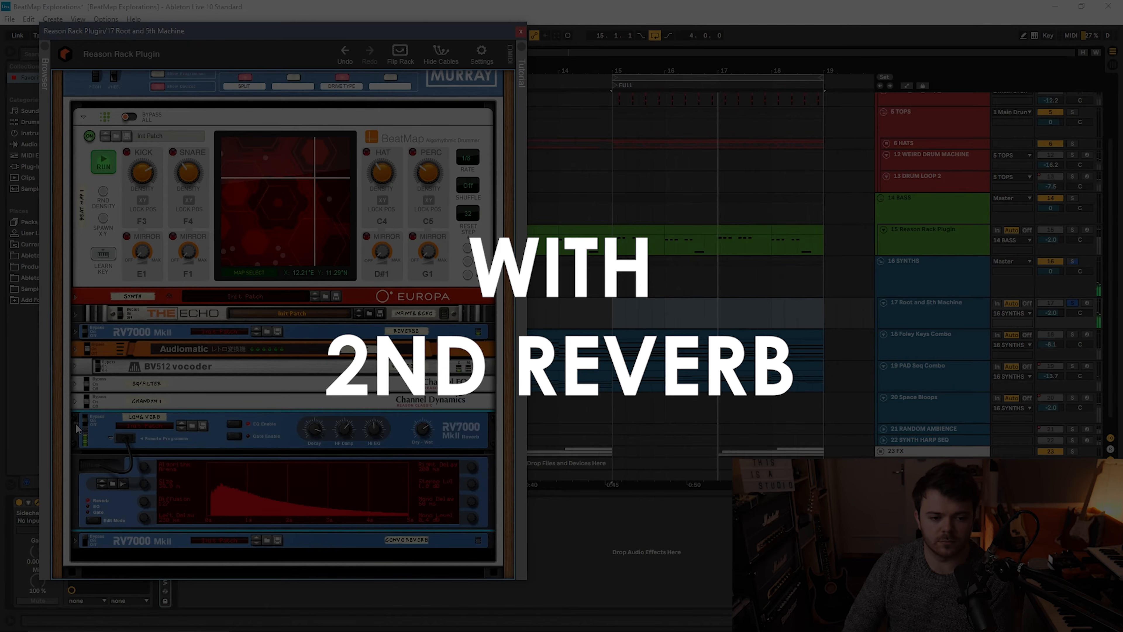
click(76, 426)
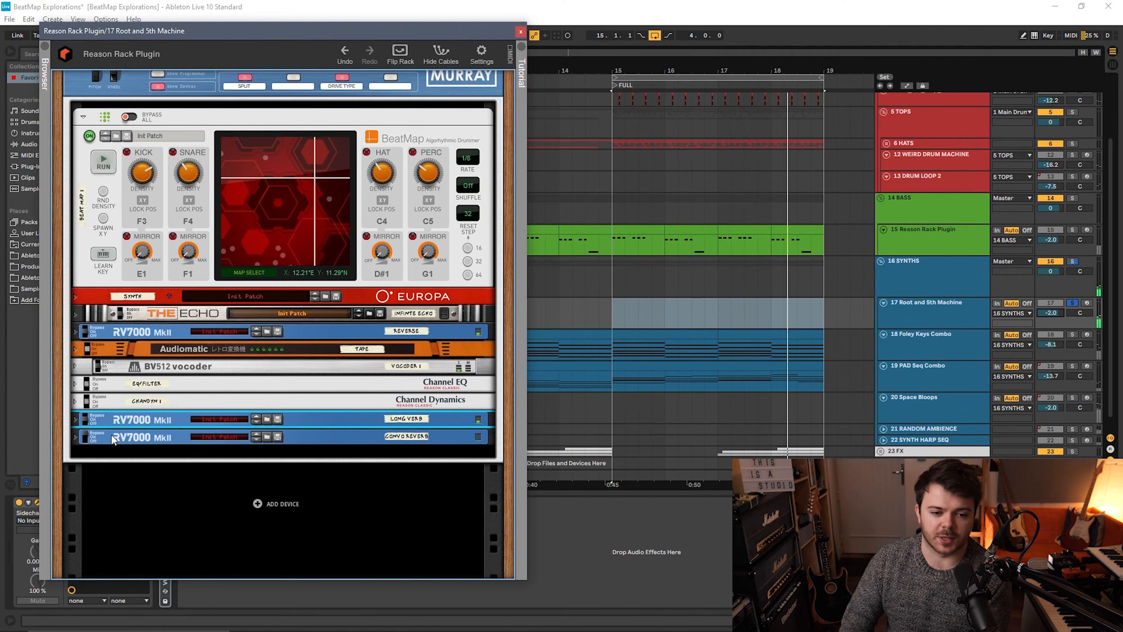
click(76, 437)
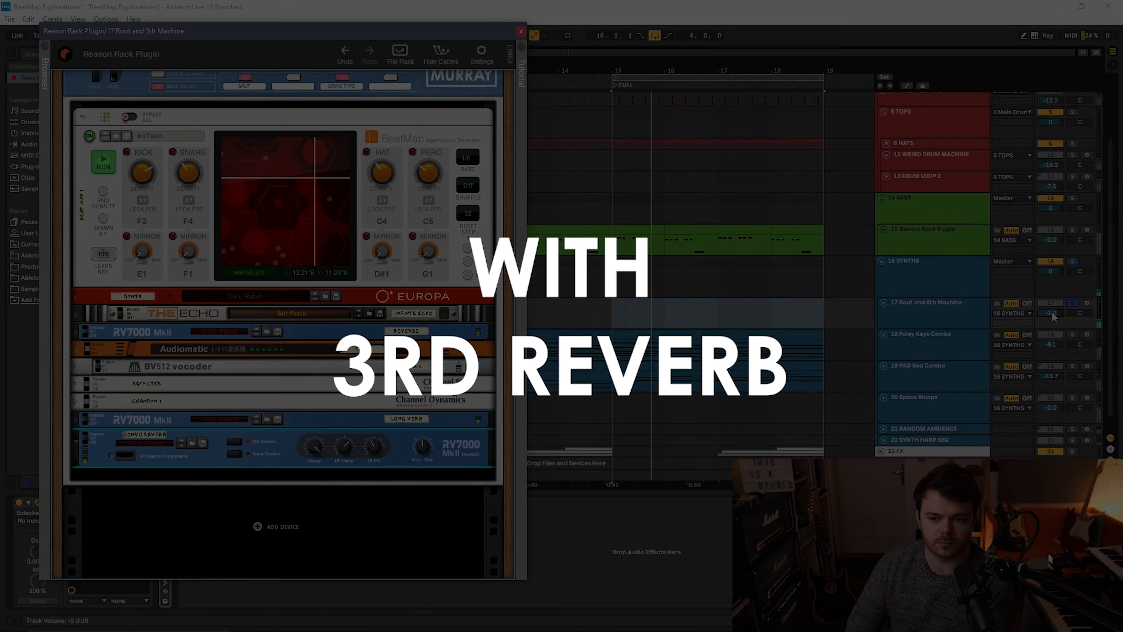
drag(1053, 314, 1052, 312)
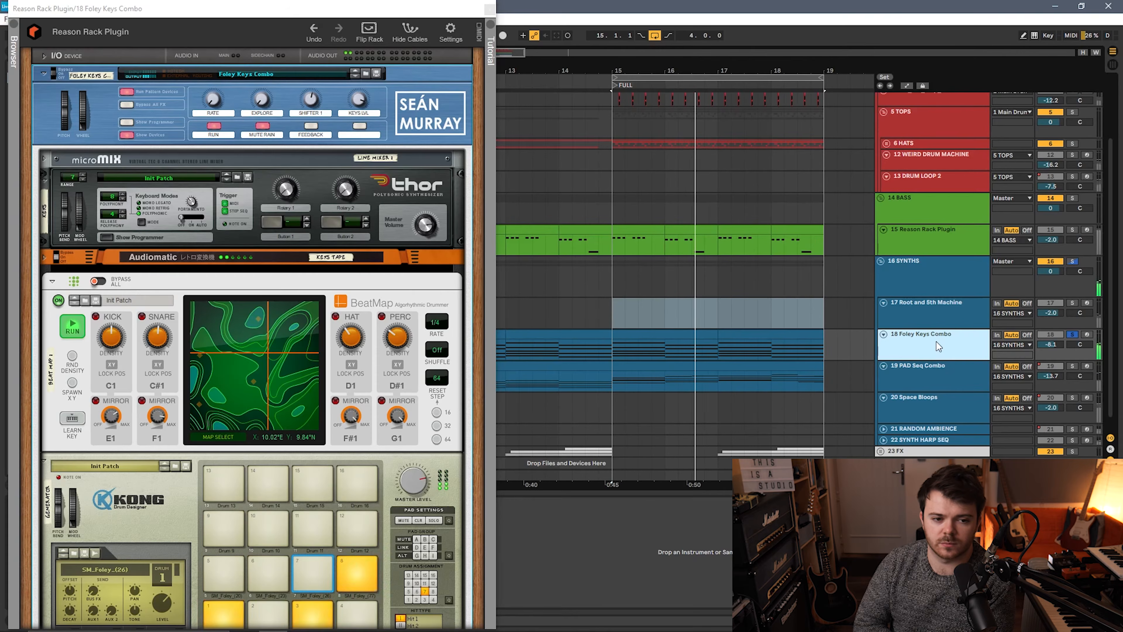
Step: Look through the Foley Keys Combo rack, from Thor and BeatMap down to Kong and its effects
scroll(338, 270, down, 2)
scroll(338, 270, down, 6)
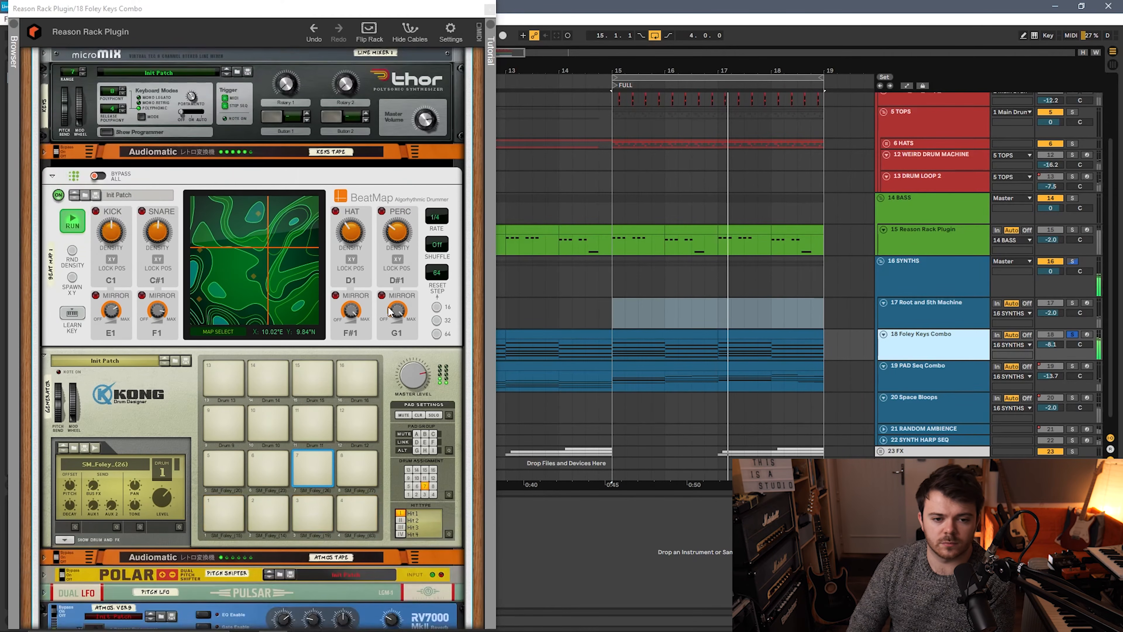
scroll(449, 307, up, 4)
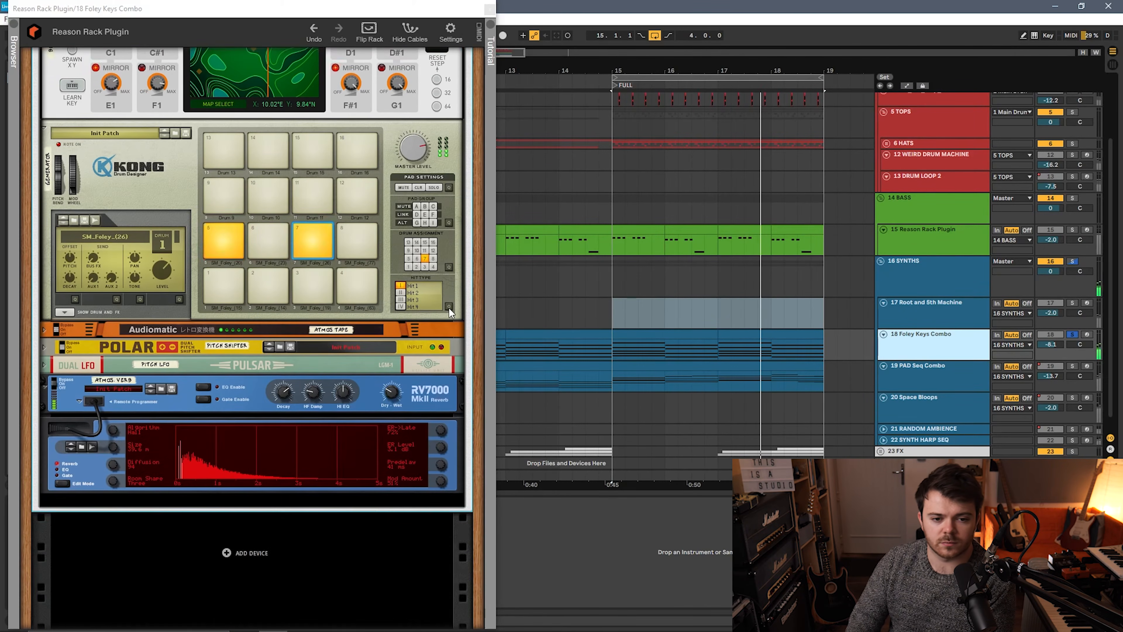
scroll(453, 313, up, 5)
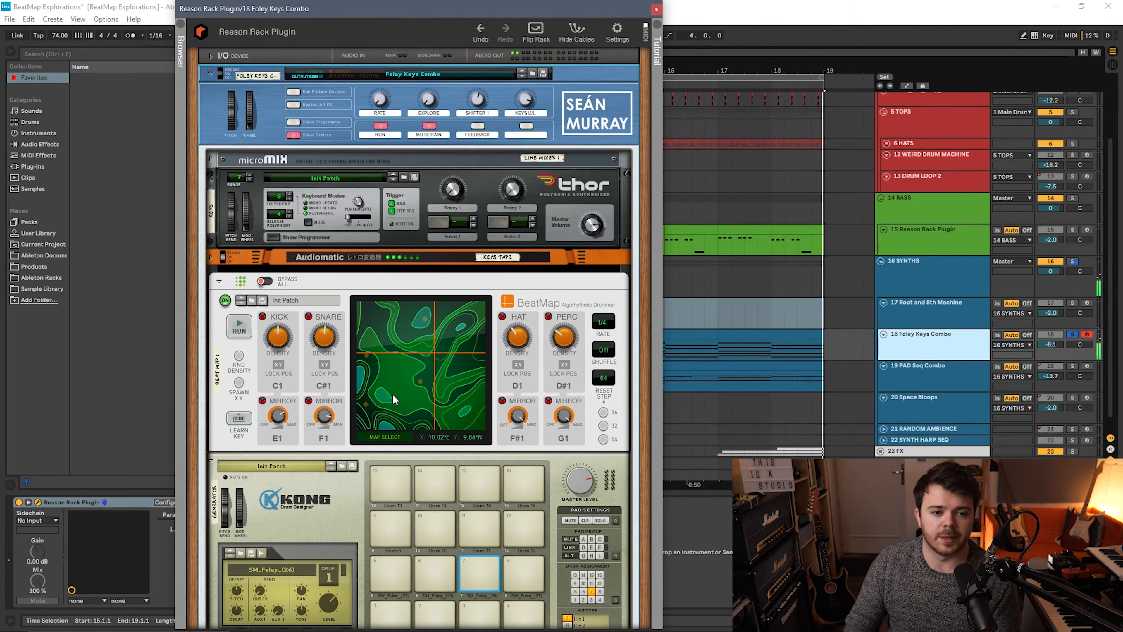
Step: View Thor's programmer, close it again and expand the Keys Tape Audiomatic below it
click(272, 236)
click(274, 236)
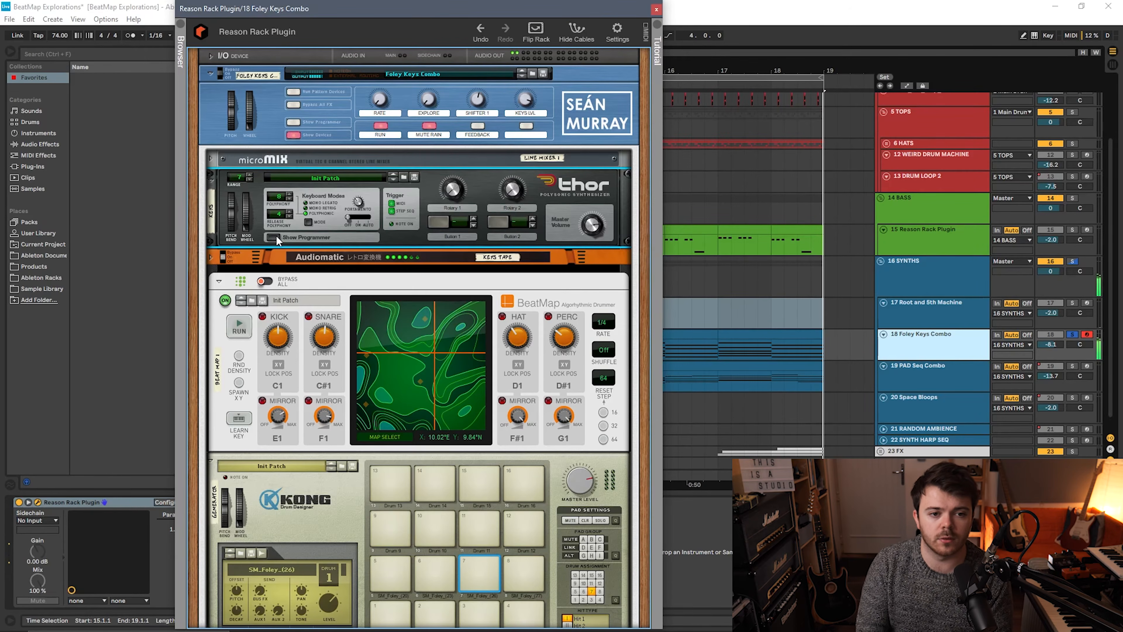
click(211, 257)
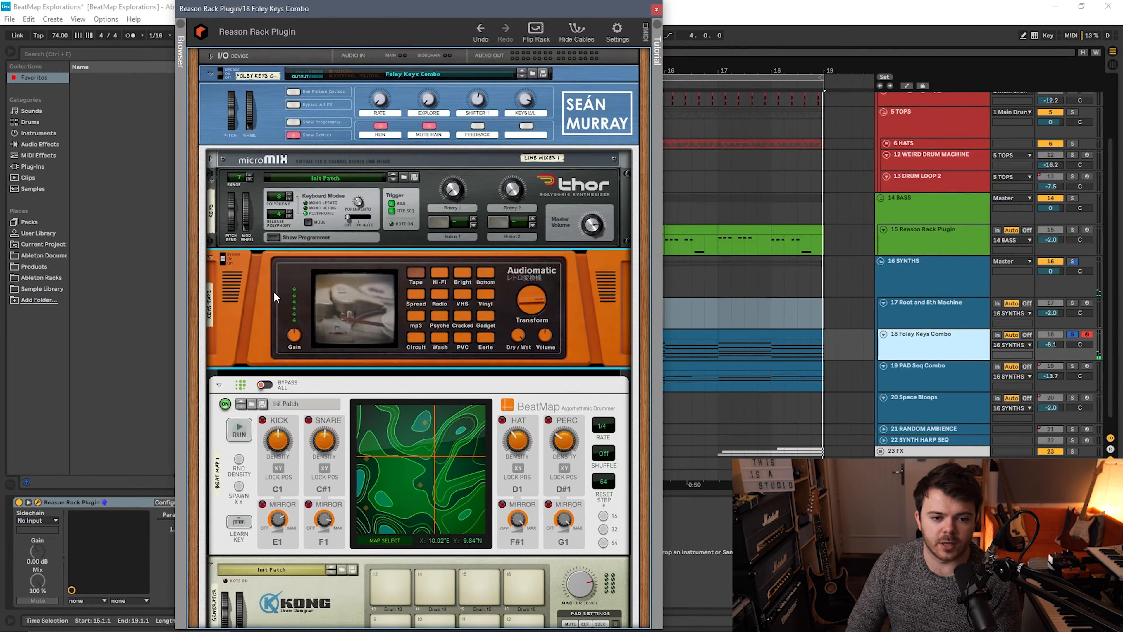